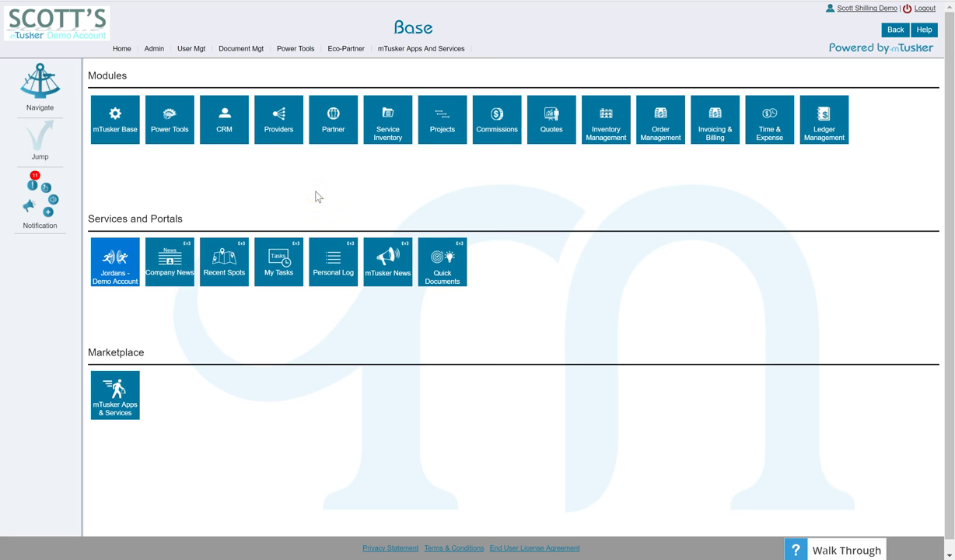
Step: Open the CRM Limited security group for editing and review its Screen Control permissions
left_click(155, 50)
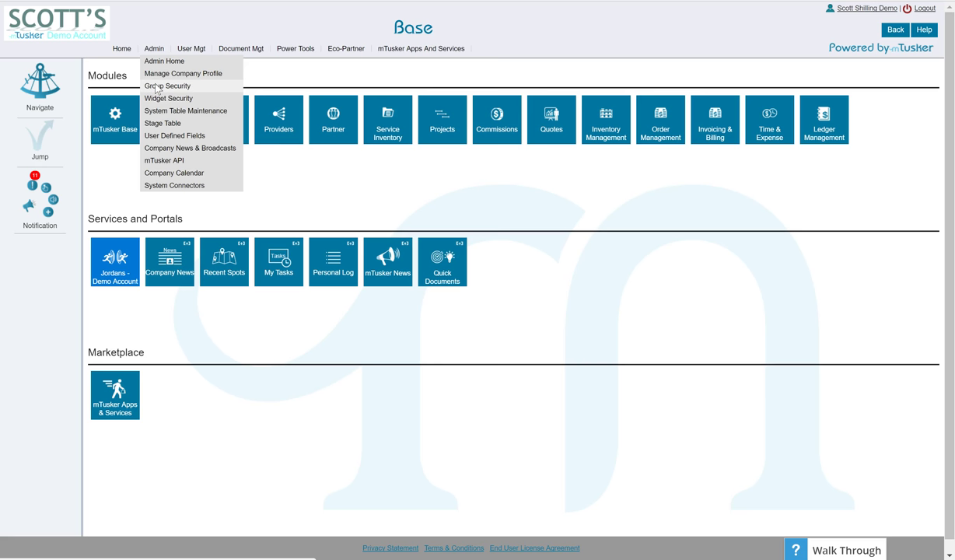
left_click(156, 88)
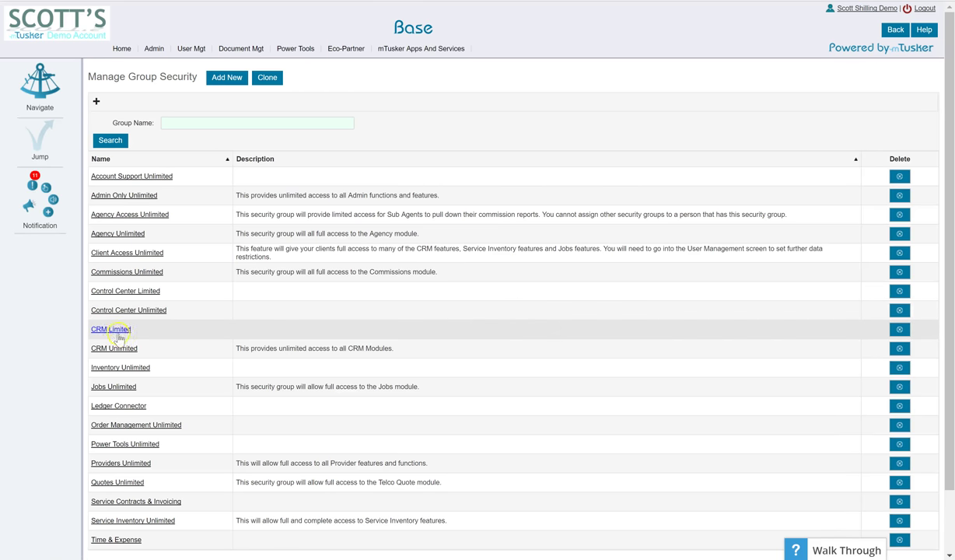
left_click(119, 332)
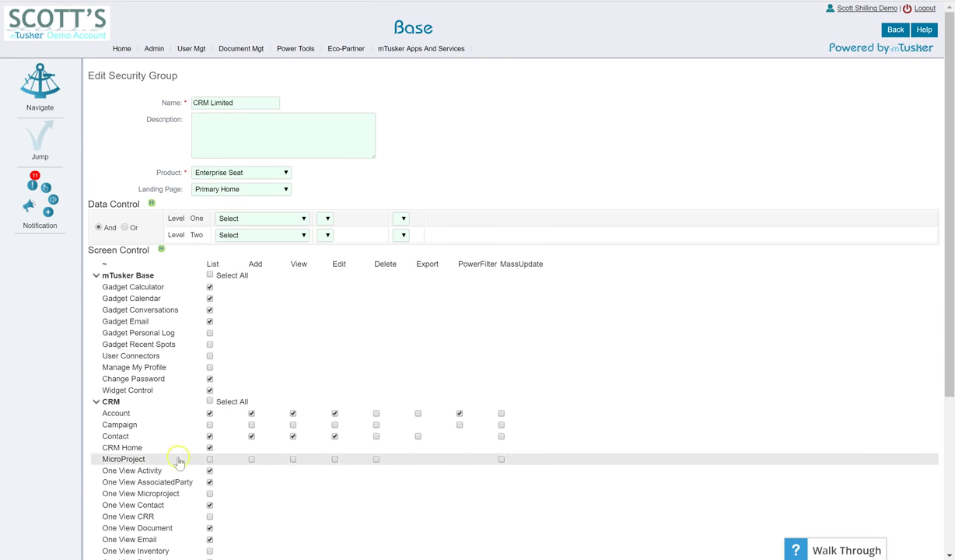
scroll(159, 436, "down", 3)
scroll(155, 426, "down", 3)
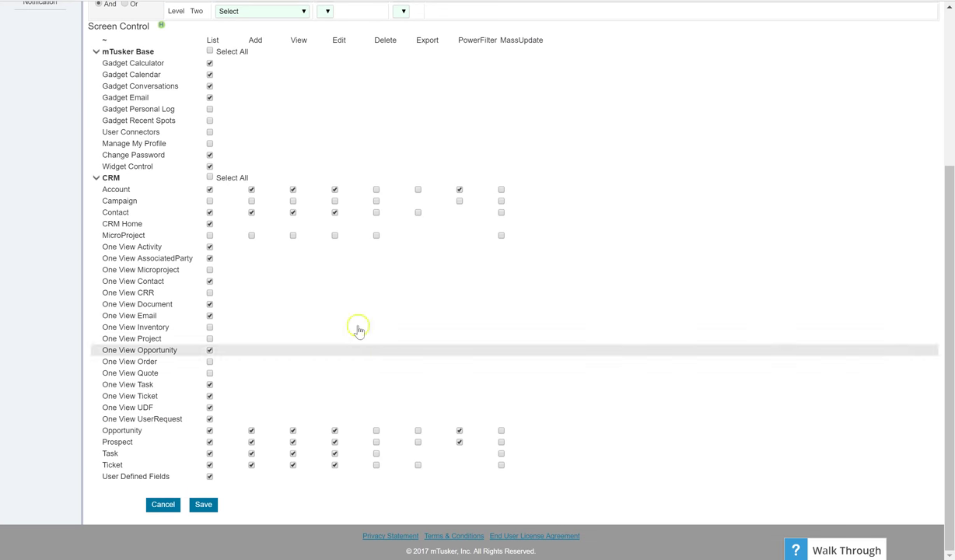
scroll(447, 199, "up", 5)
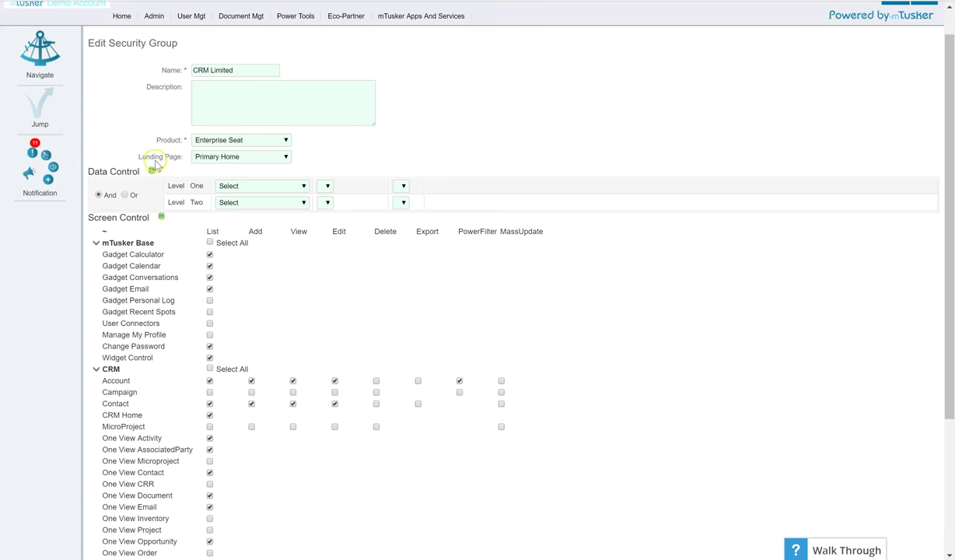
Step: Set the Level One data control to AccountProspect, Primary Sales Person is [SELF], and save the security group
left_click(303, 187)
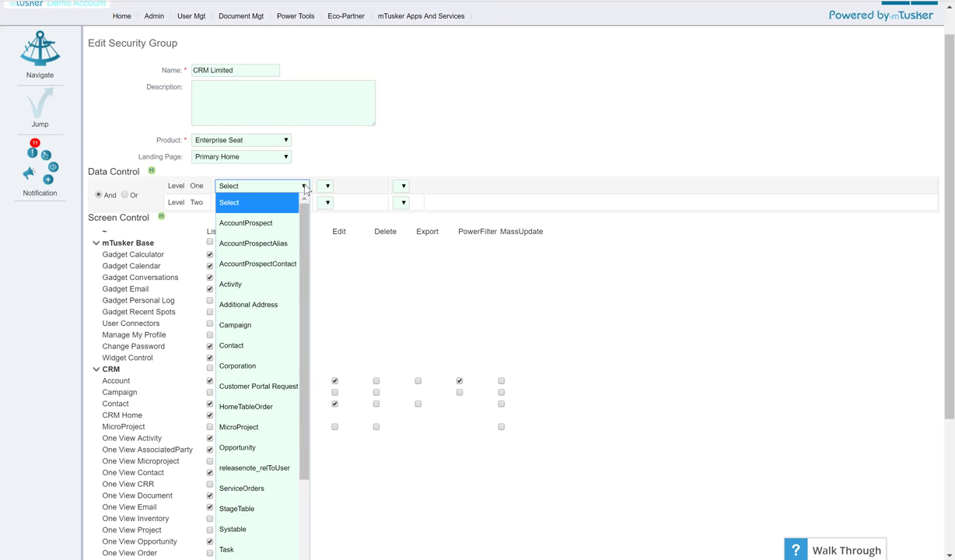
left_click(267, 226)
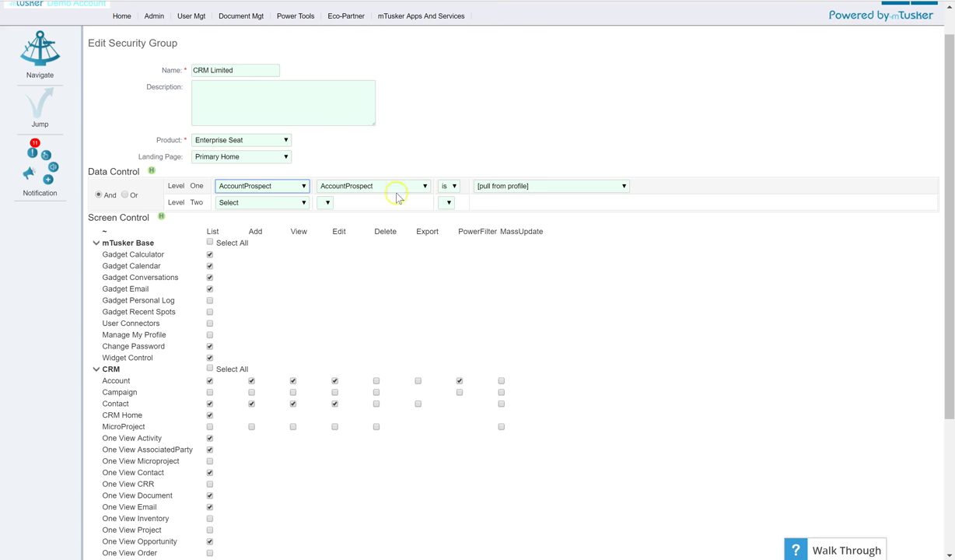
left_click(424, 187)
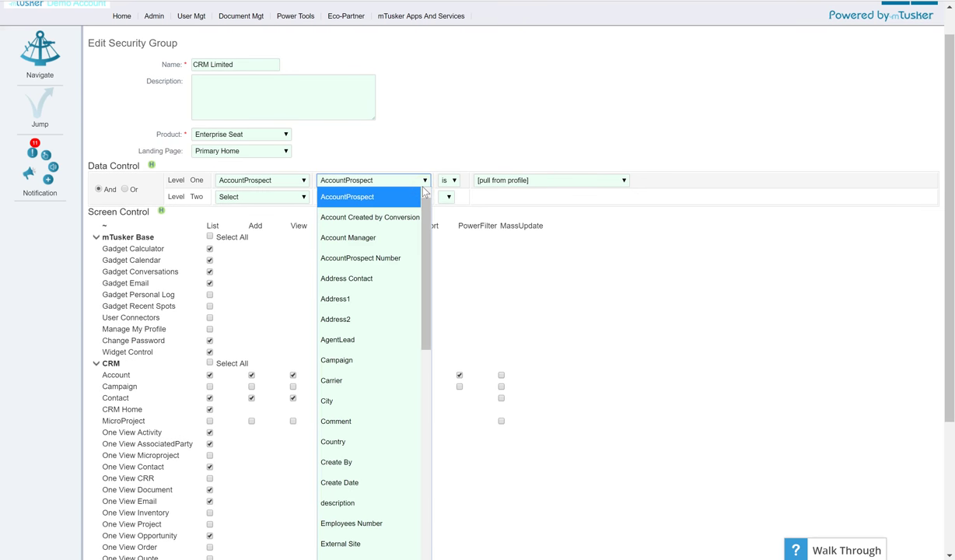
scroll(397, 245, "down", 8)
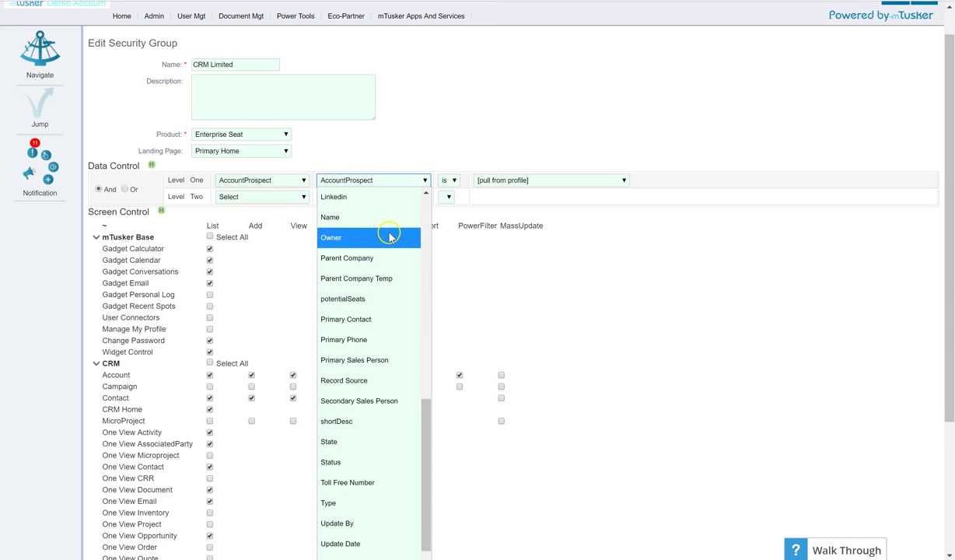
left_click(355, 362)
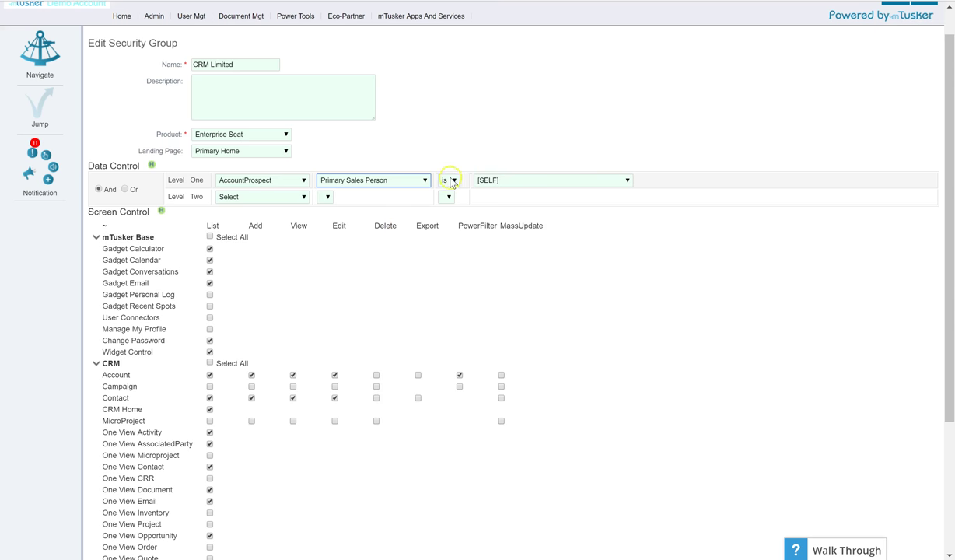
left_click(619, 183)
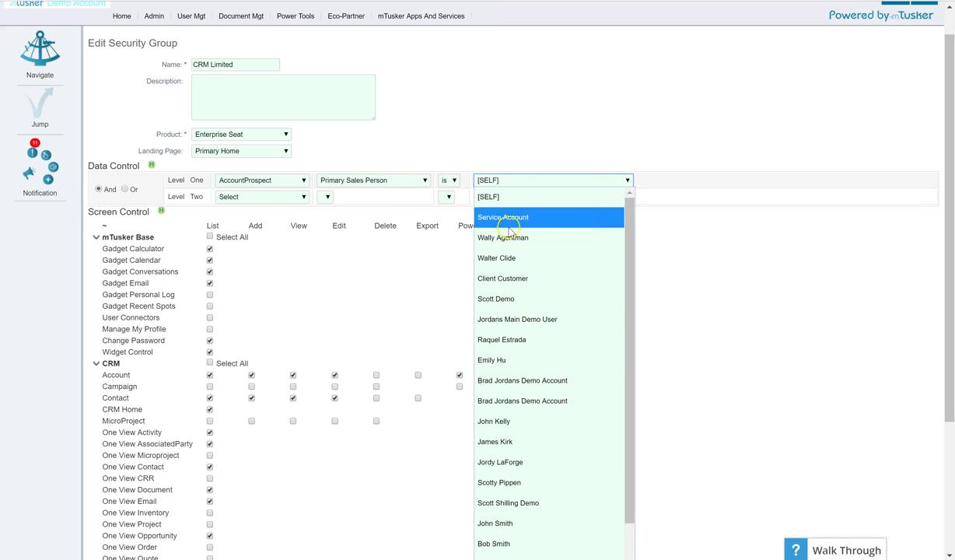
left_click(517, 145)
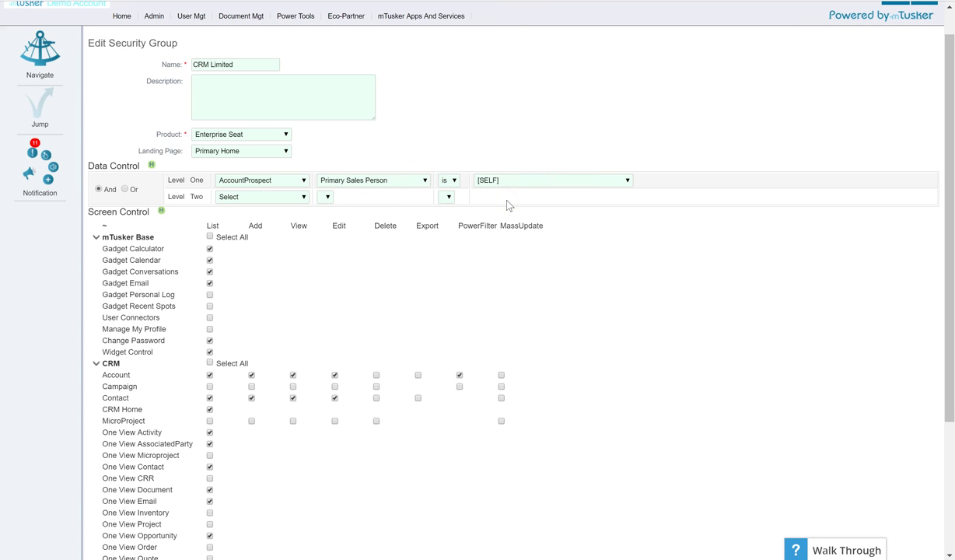
scroll(305, 268, "down", 3)
left_click(204, 505)
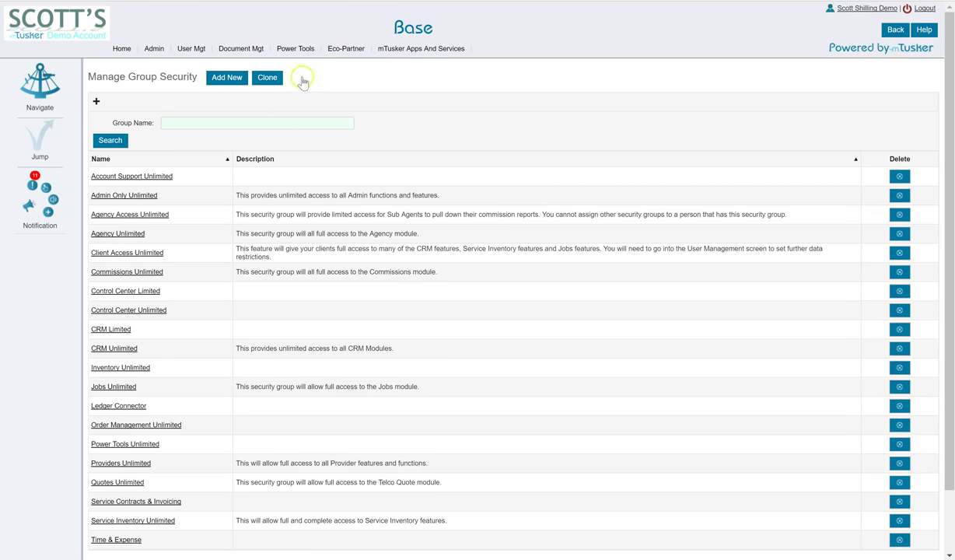
Step: Open the user list and view the group security assignments of the user directly below the base user
mouse_move(191, 49)
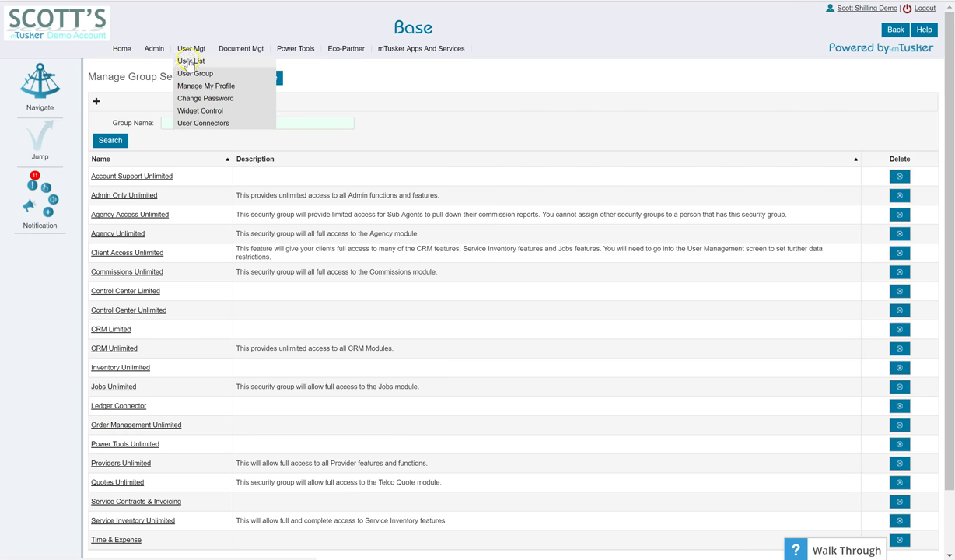
left_click(191, 61)
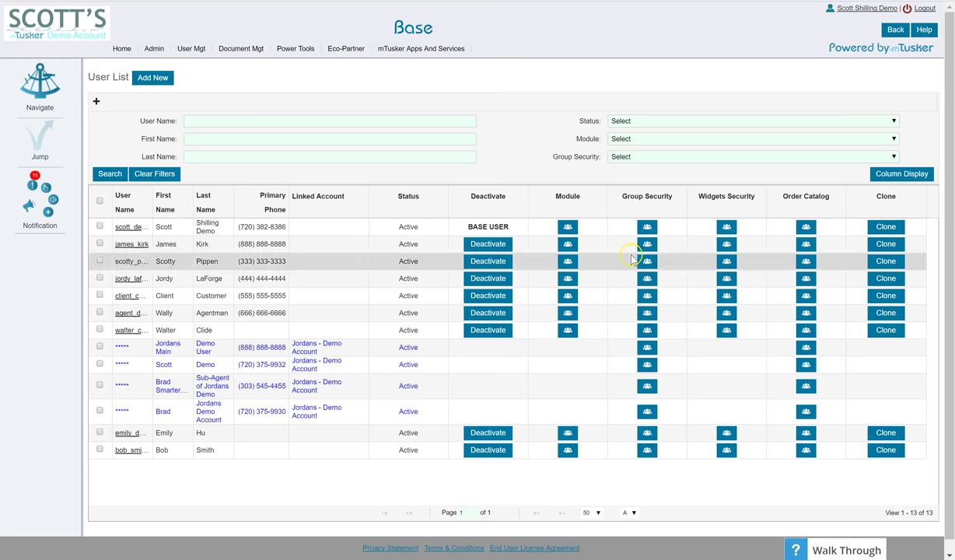
left_click(649, 245)
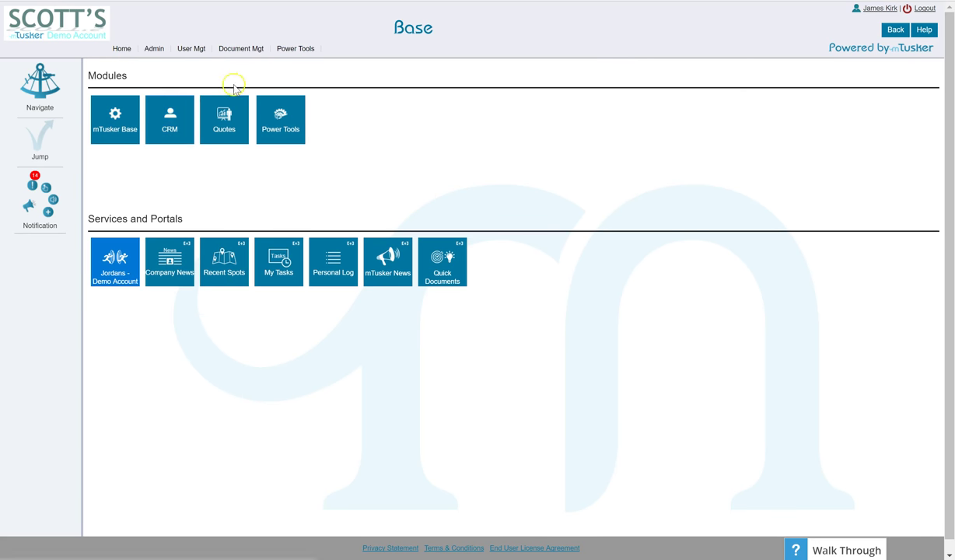
Step: In the restricted user's session, open the CRM accounts and check the Primary Sales Person of the listed accounts
left_click(185, 101)
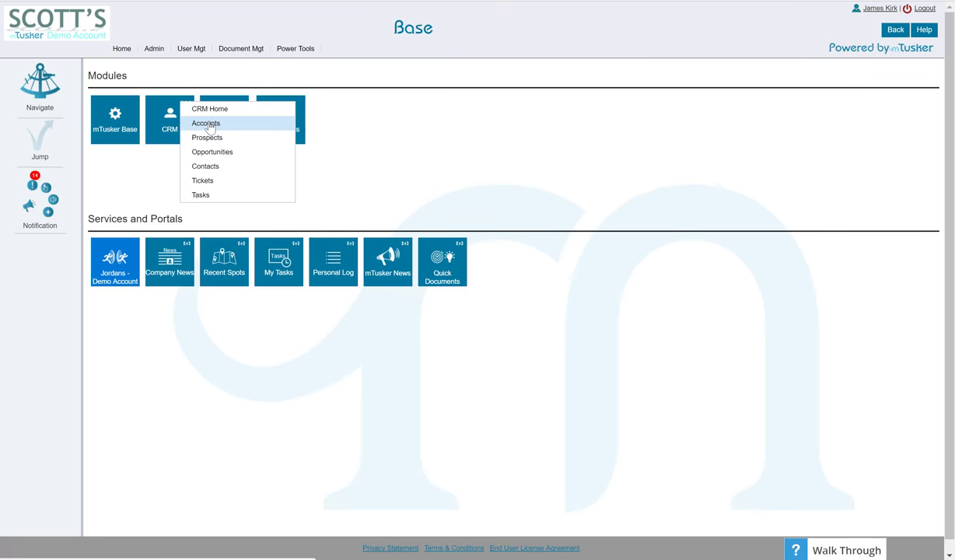
left_click(206, 123)
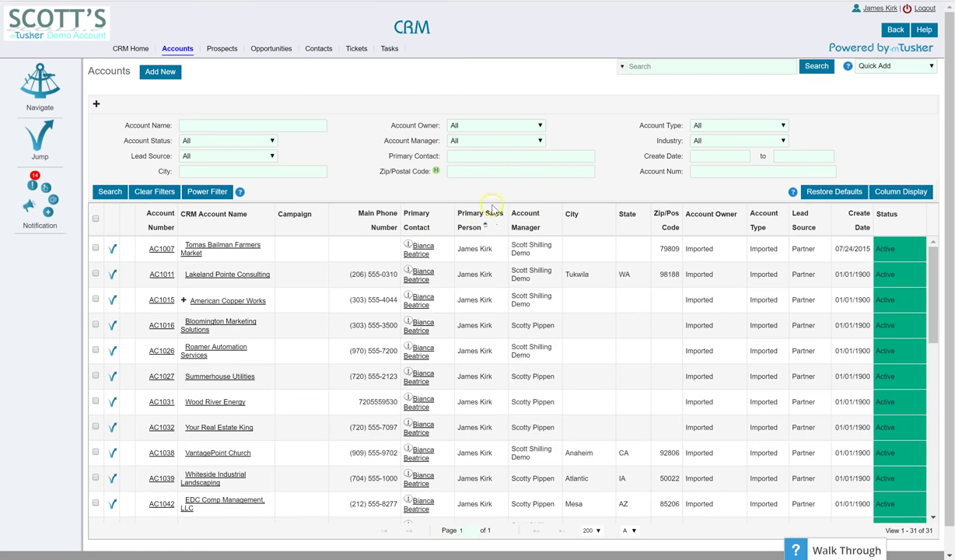
scroll(483, 252, "down", 3)
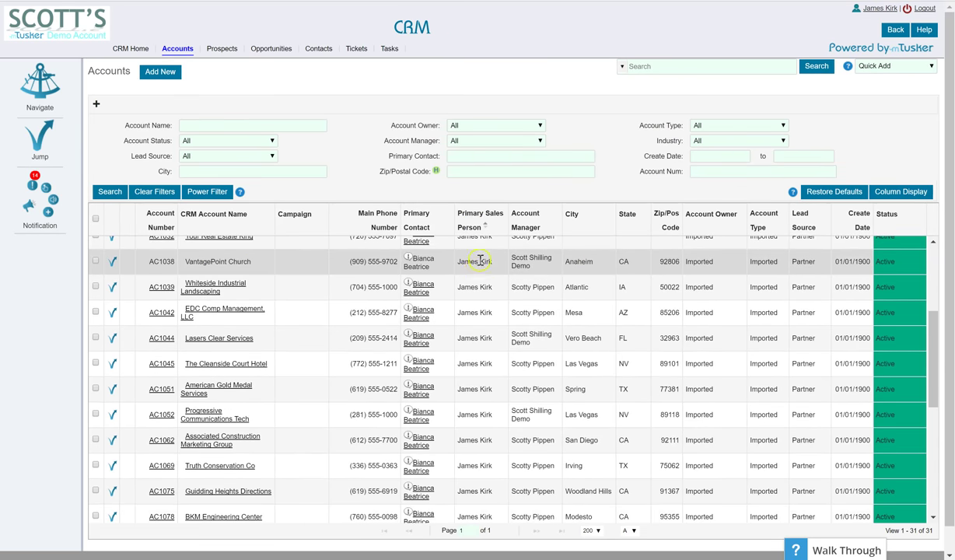
scroll(479, 262, "down", 6)
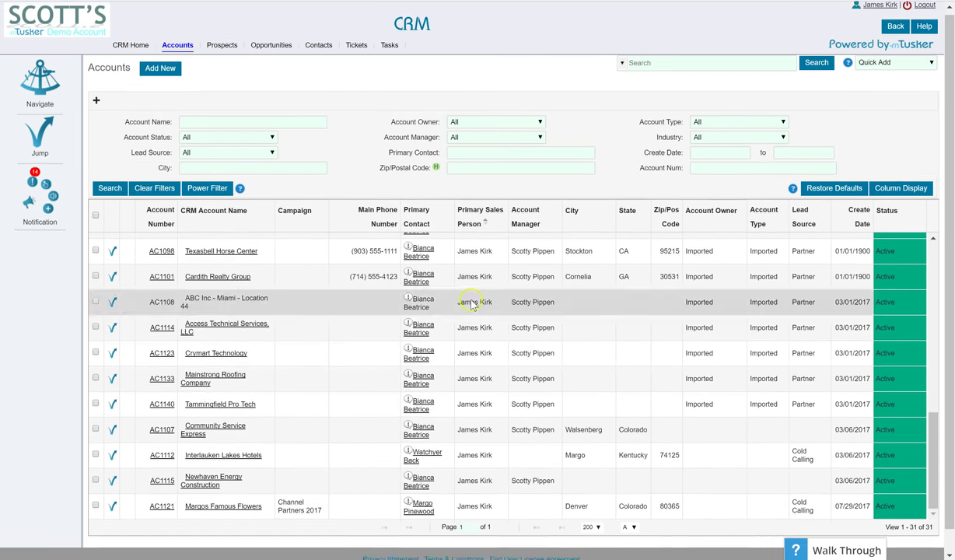
scroll(472, 304, "down", 1)
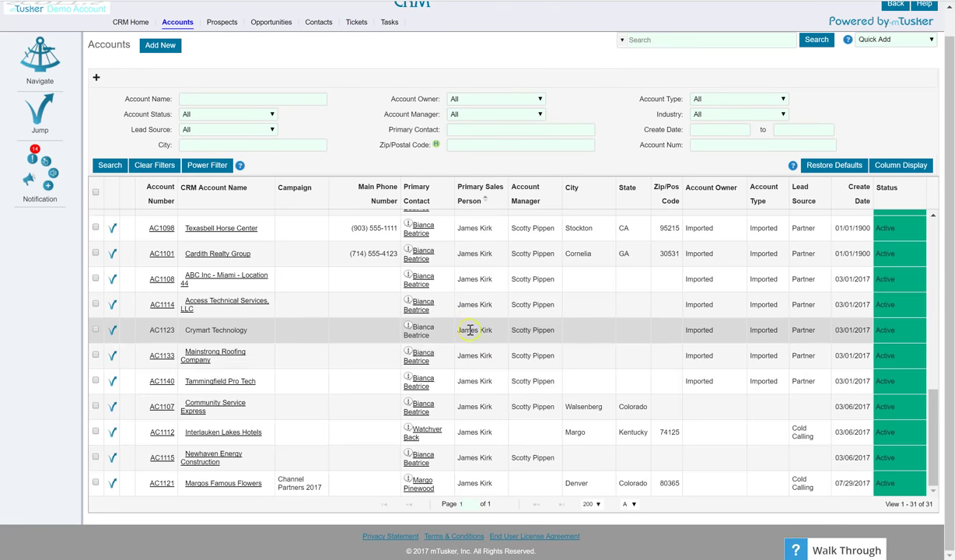
scroll(470, 330, "up", 10)
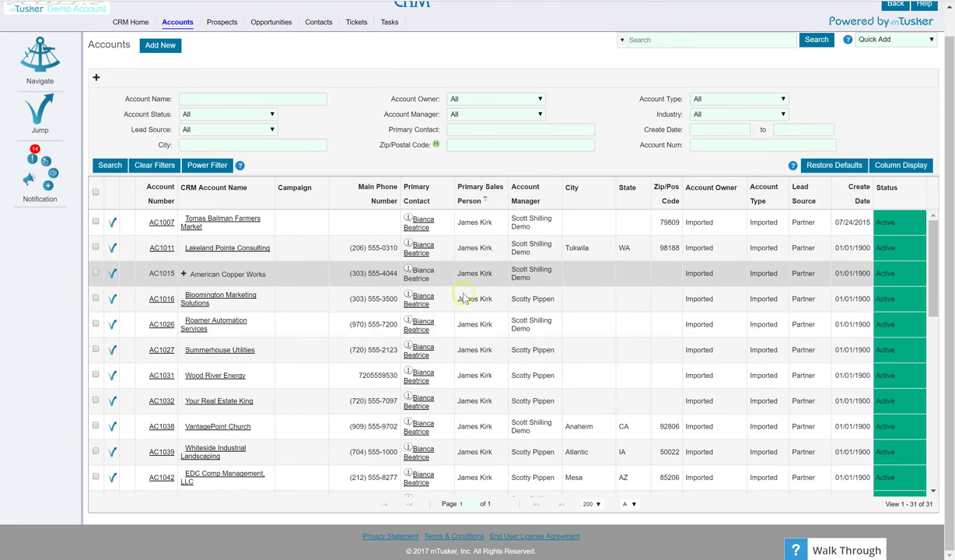
scroll(463, 288, "up", 1)
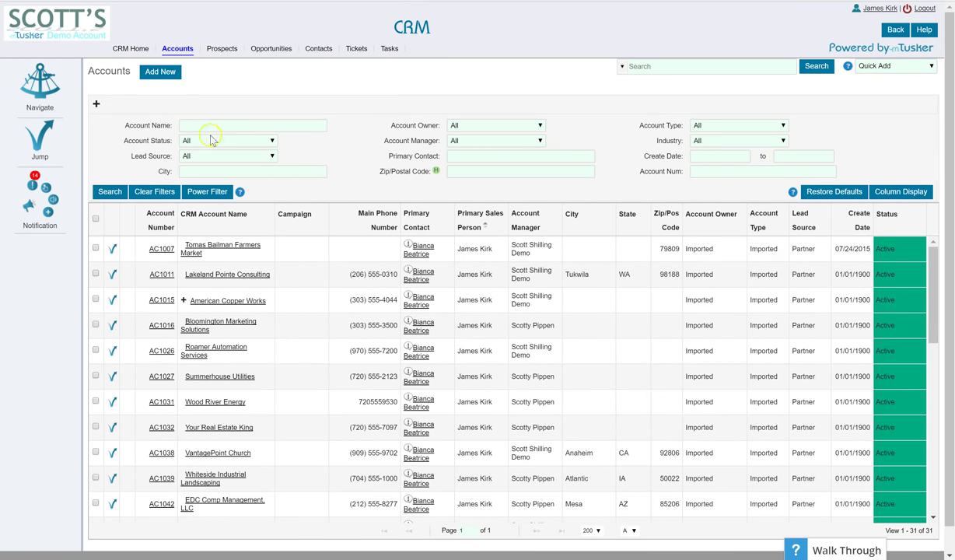
left_click(223, 122)
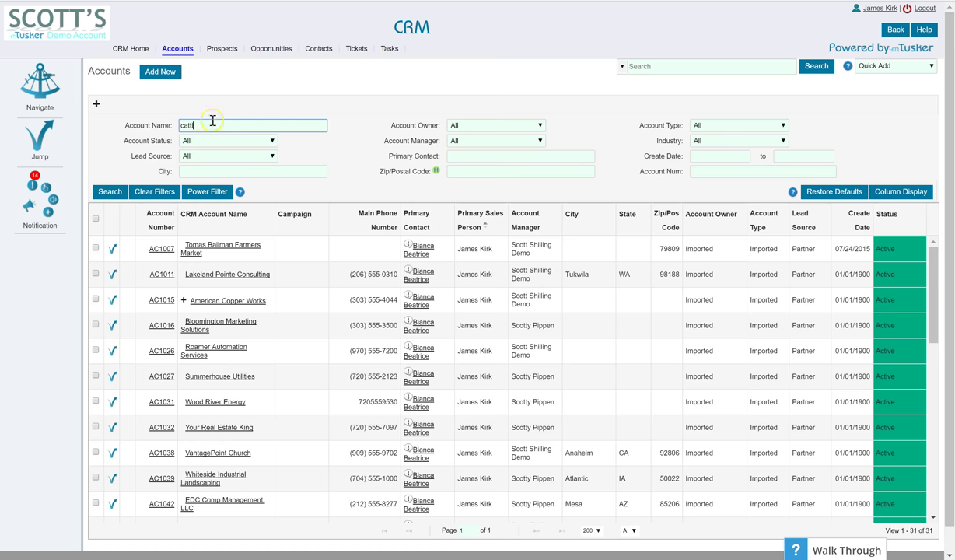
left_click_drag(190, 126, 168, 122)
key("BackSpace")
Step: Open the CRM prospects and check the Primary Sales Person of the listed prospects
left_click(223, 49)
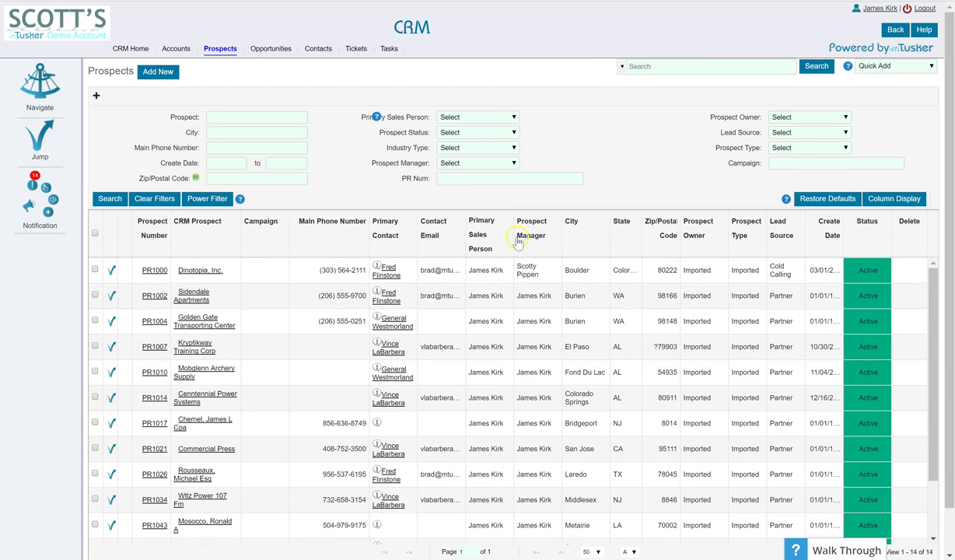
scroll(482, 427, "down", 3)
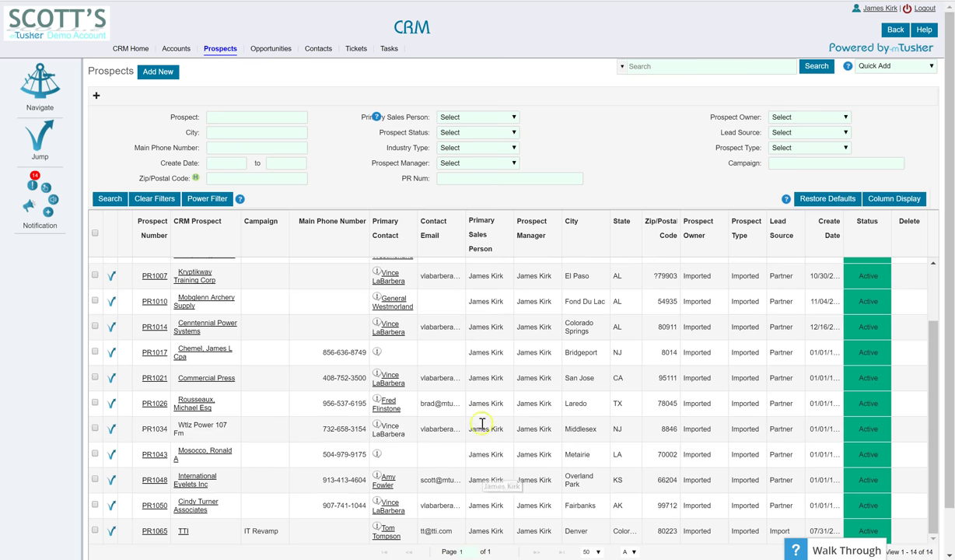
scroll(488, 405, "up", 3)
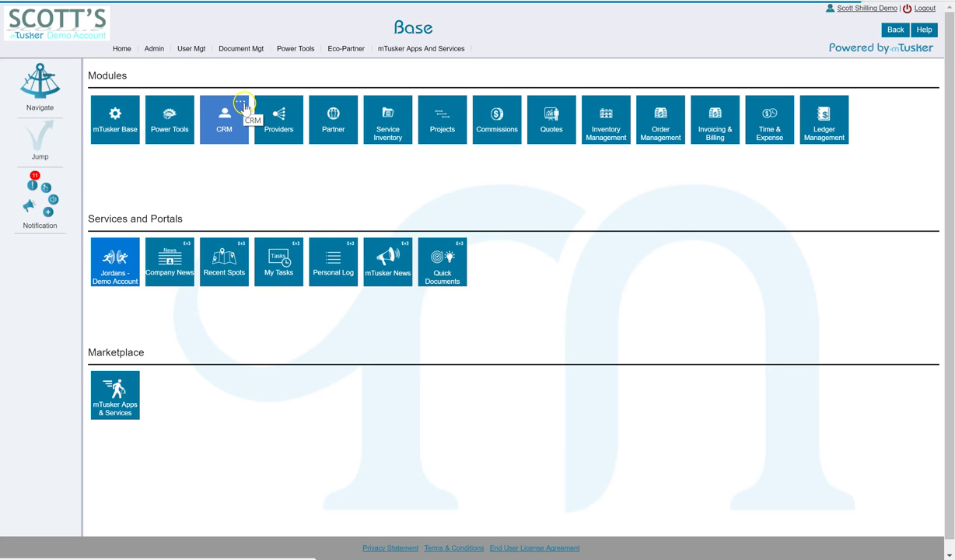
Step: In the administrator's session, reopen the CRM Limited security group for editing and set its Data Control logic to Or
left_click(154, 50)
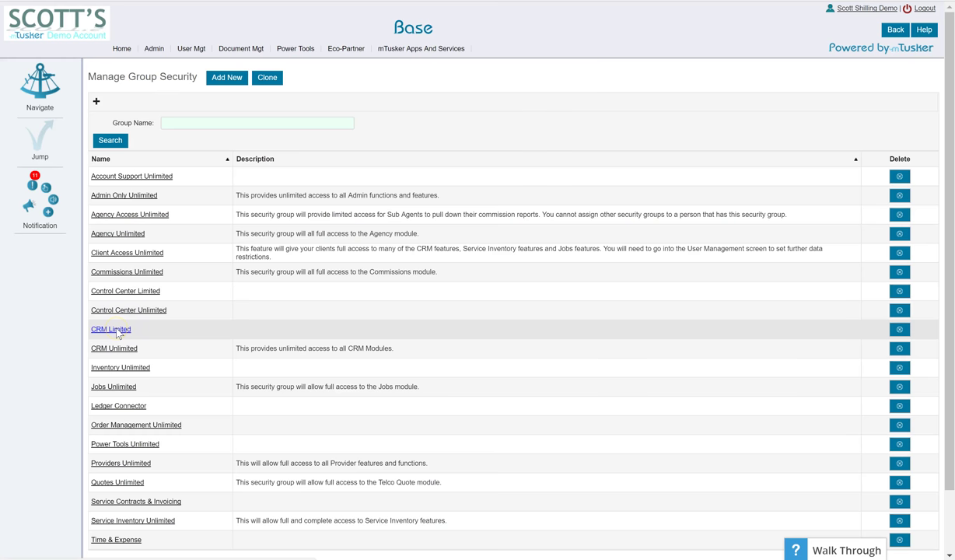
left_click(117, 330)
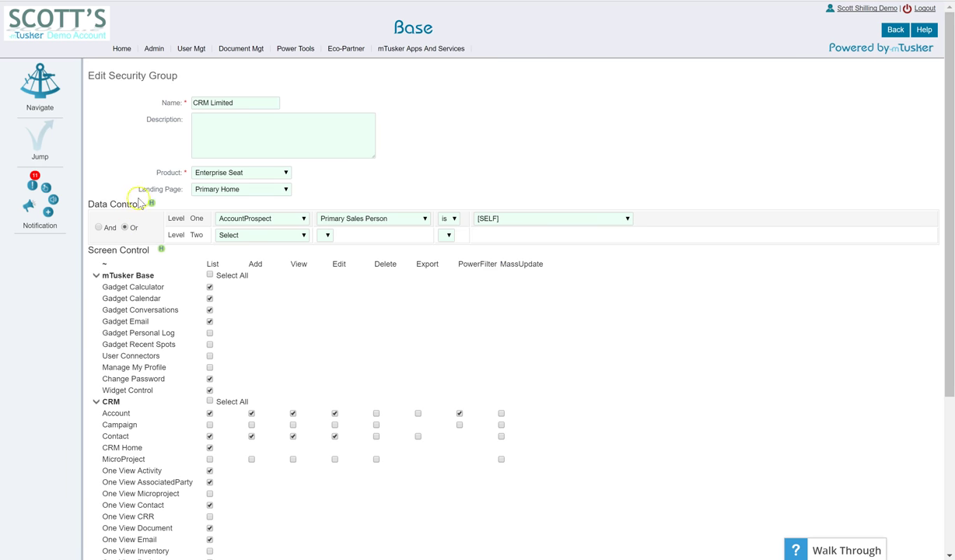
Step: Set the Level Two Data Control rule to the AccountProspect table with Primary Contact as its field
left_click(302, 235)
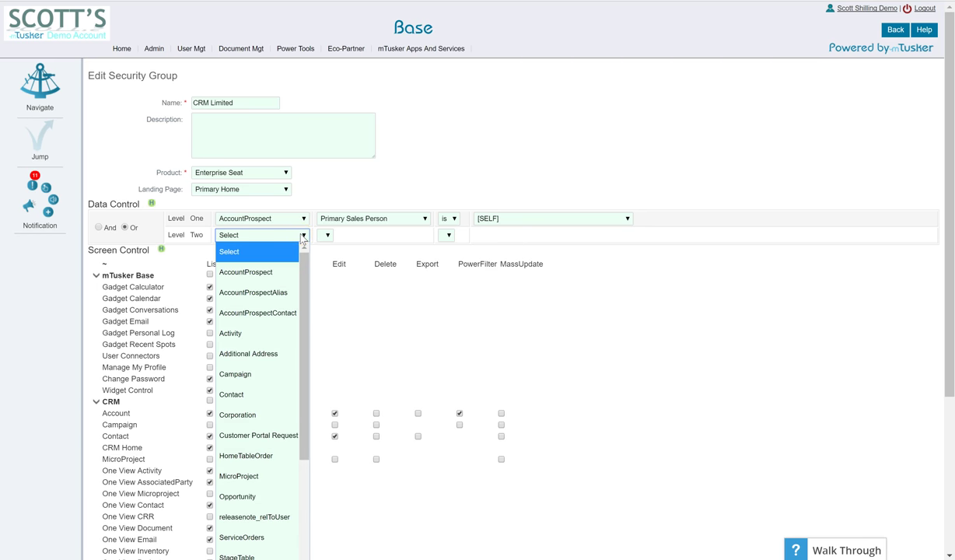
scroll(288, 257, "down", 2)
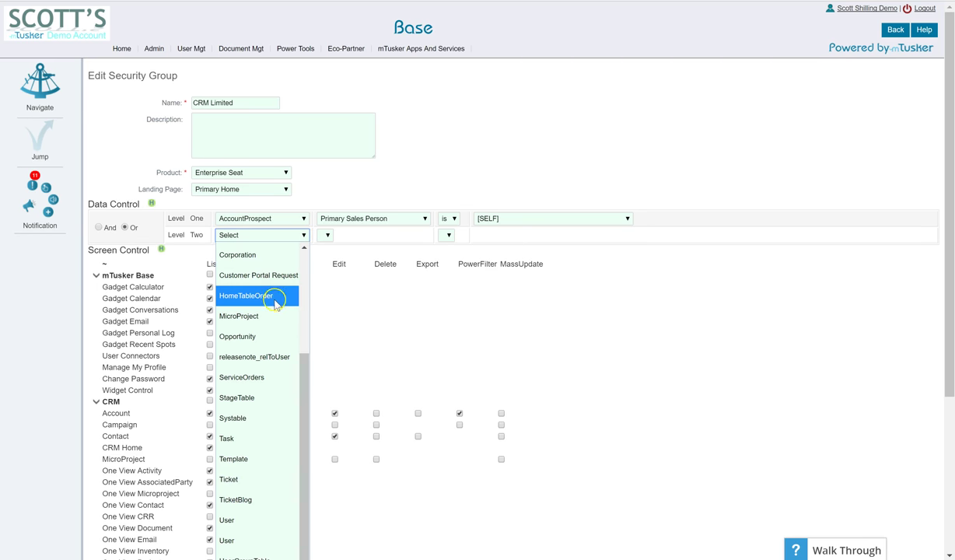
scroll(268, 303, "up", 3)
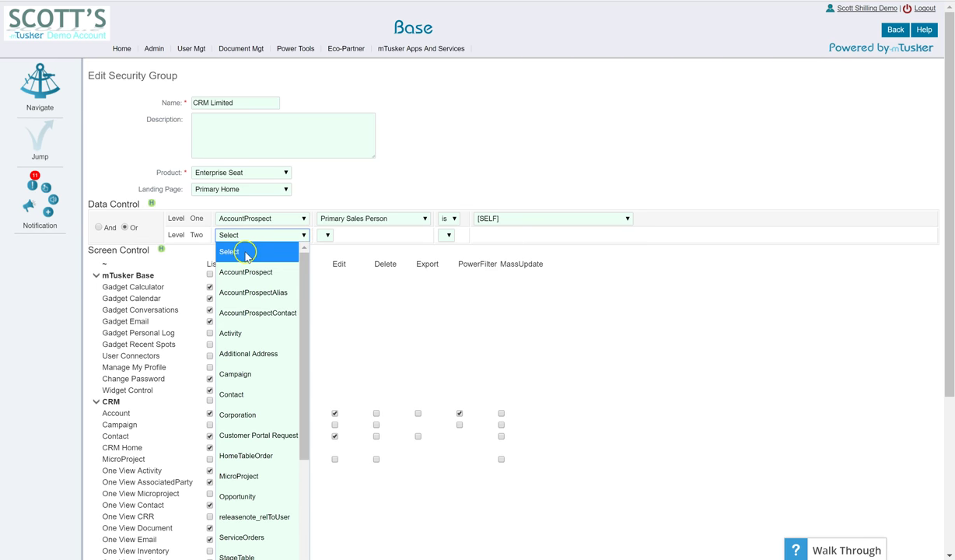
left_click(247, 272)
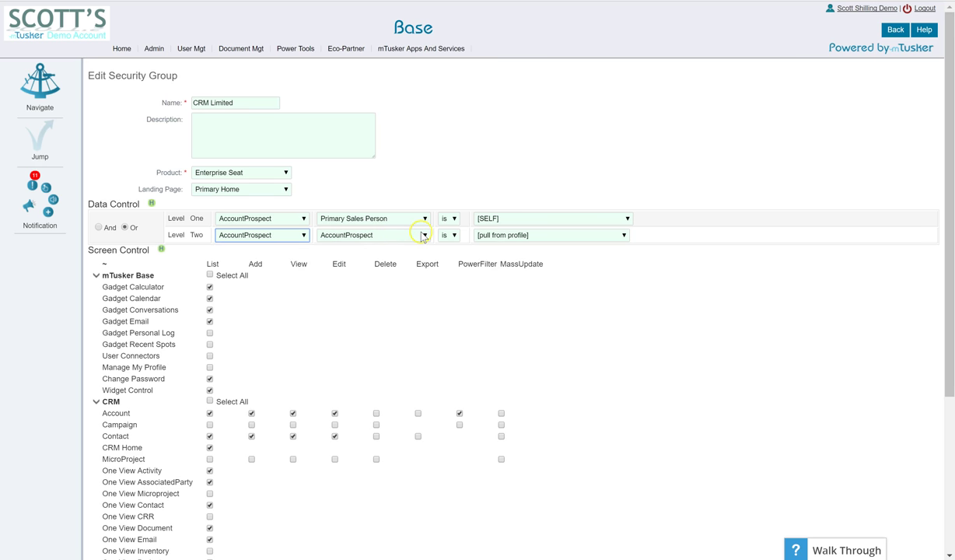
left_click(424, 235)
scroll(377, 266, "down", 3)
scroll(372, 288, "down", 3)
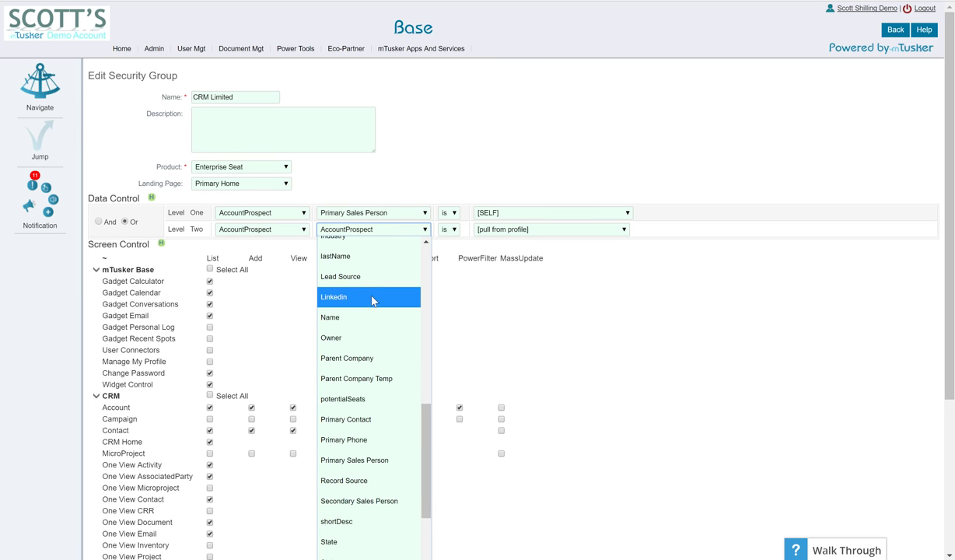
left_click(351, 420)
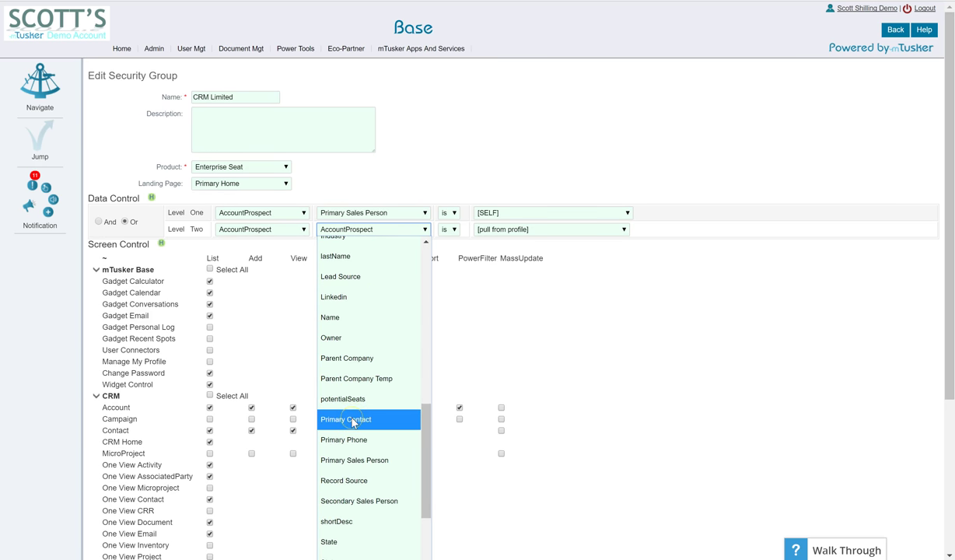
Step: Choose the fifth listed contact as the Level Two Primary Contact value and save the security group
left_click(551, 230)
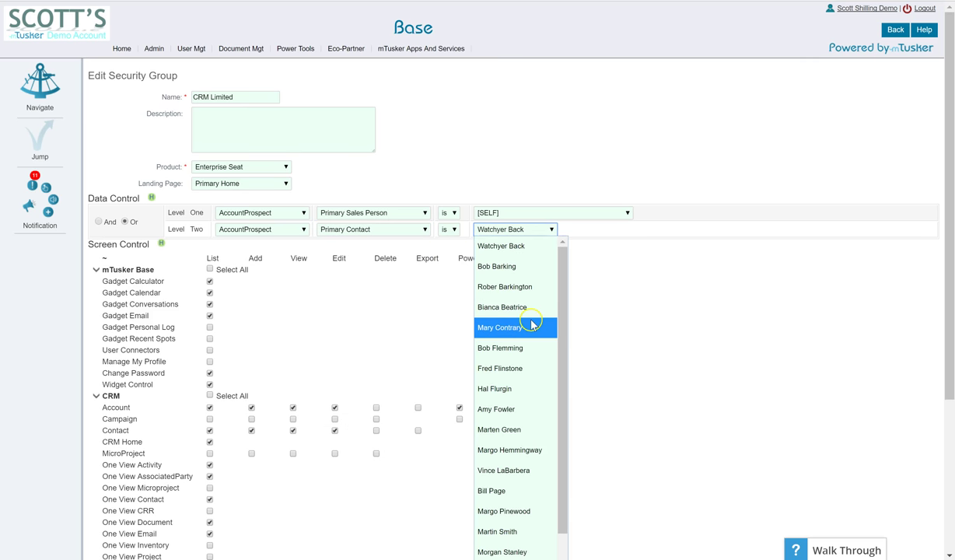
scroll(519, 381, "down", 1)
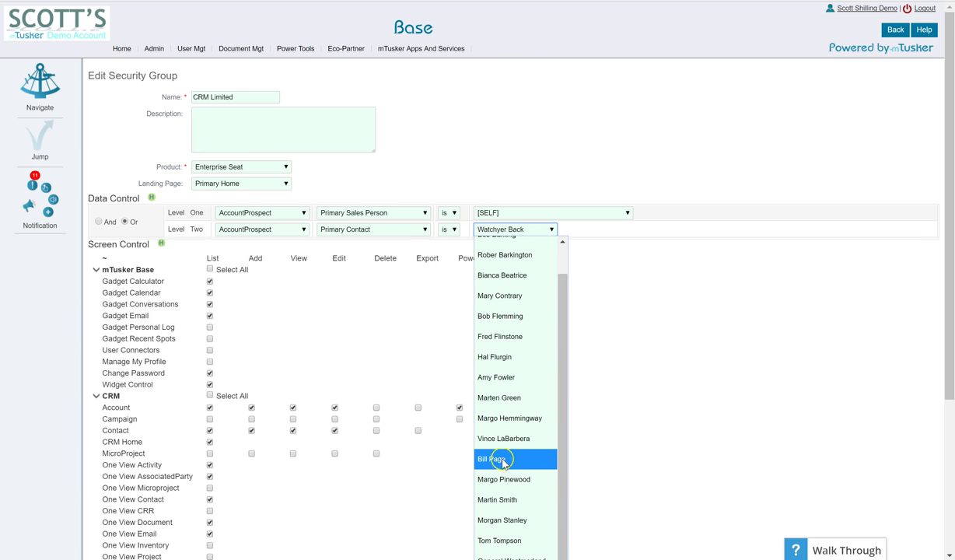
scroll(502, 384, "up", 1)
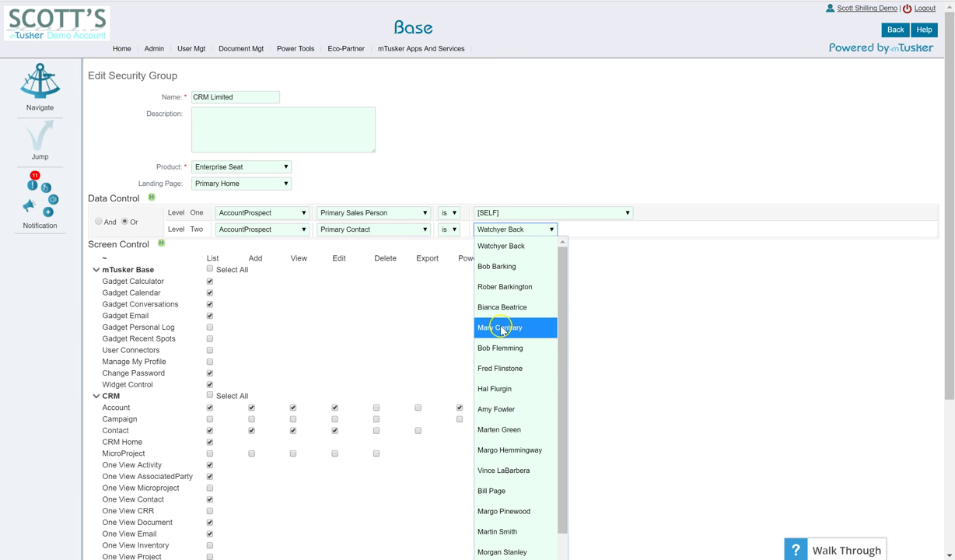
left_click(502, 328)
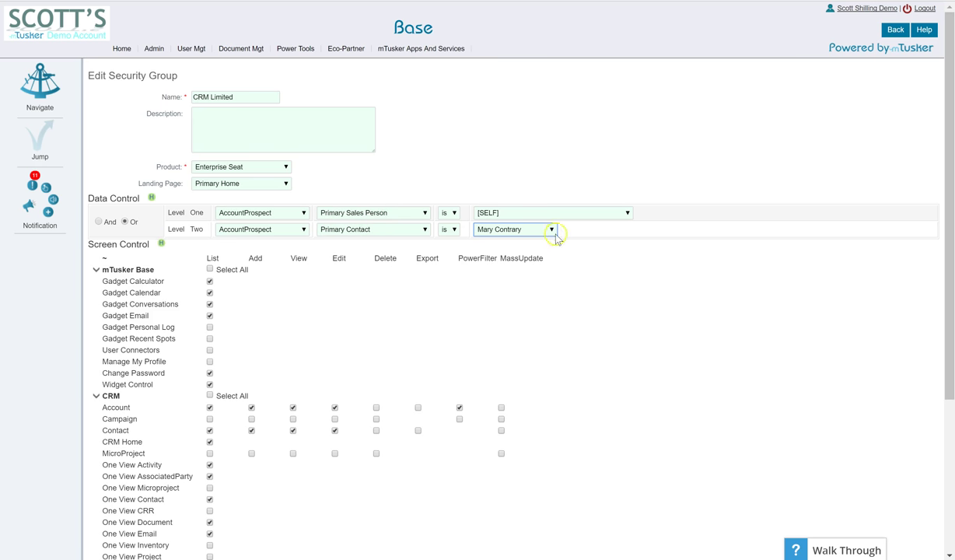
scroll(526, 298, "down", 3)
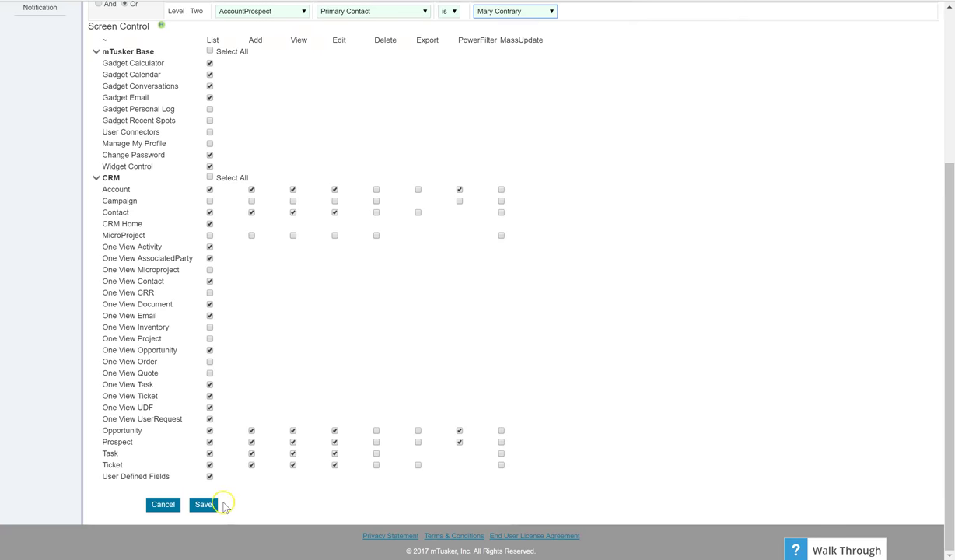
left_click(205, 504)
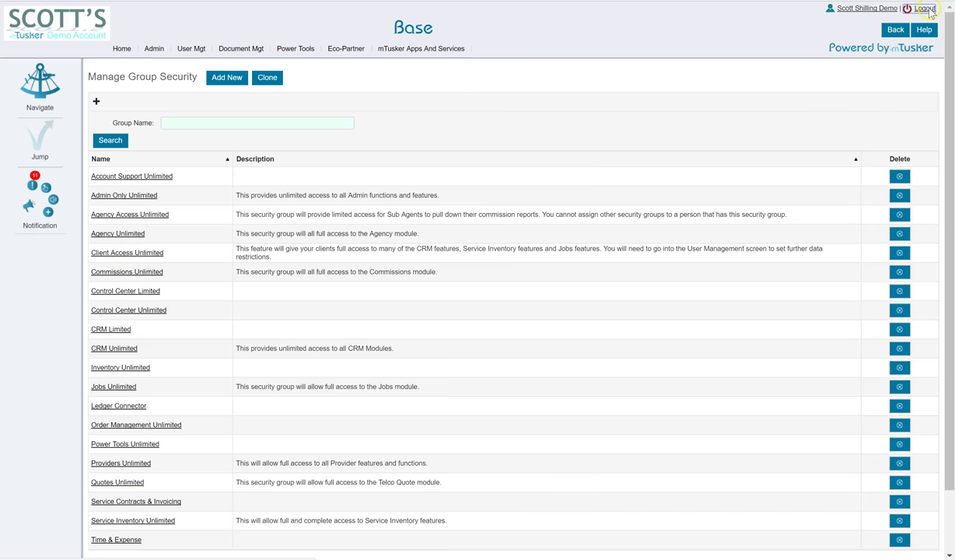
Step: Log out of the administrator account and sign in with the restricted user's username and saved password
left_click(925, 8)
double_click(439, 218)
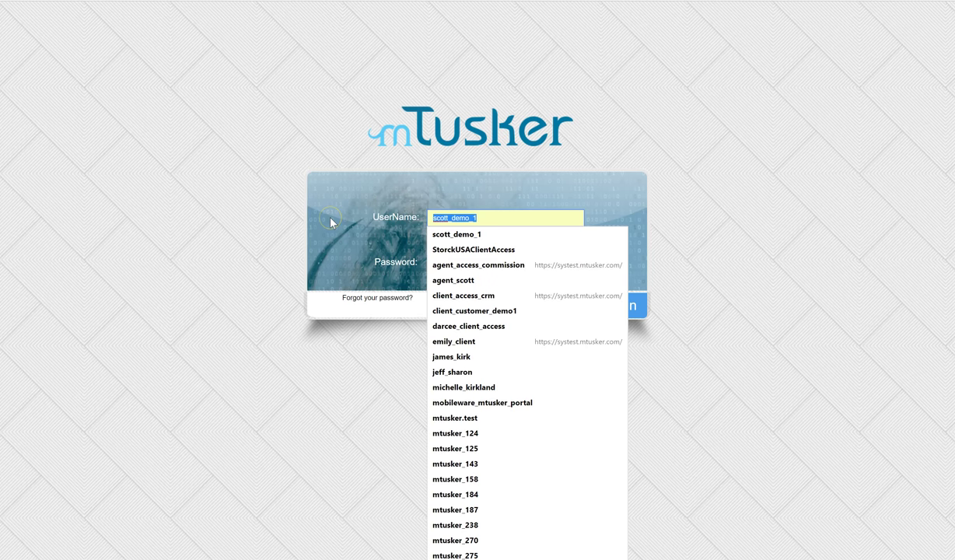
type("james_kirk")
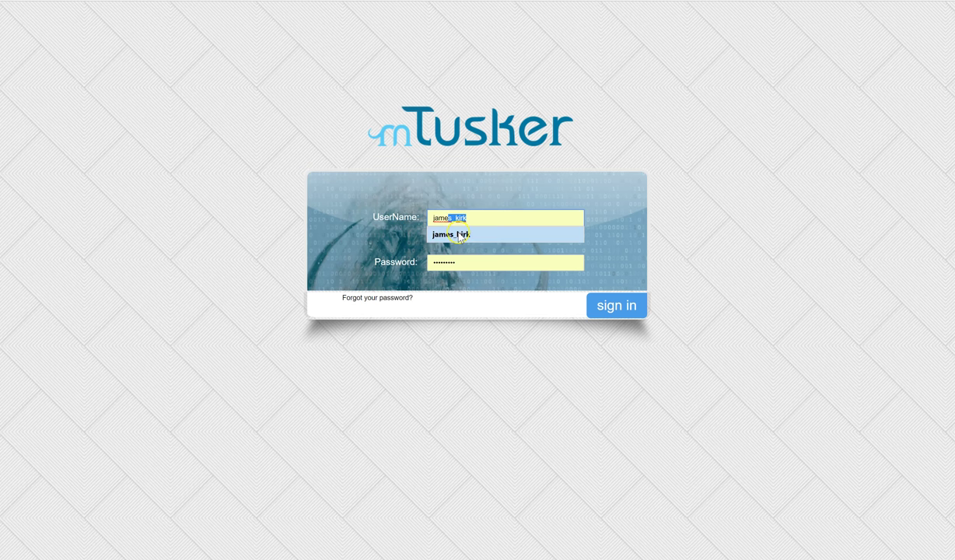
left_click(474, 234)
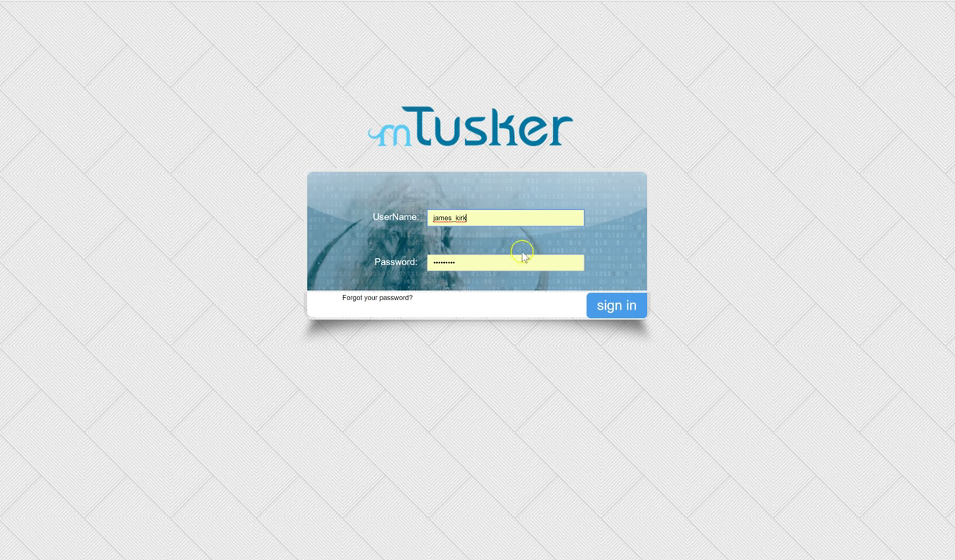
left_click(623, 308)
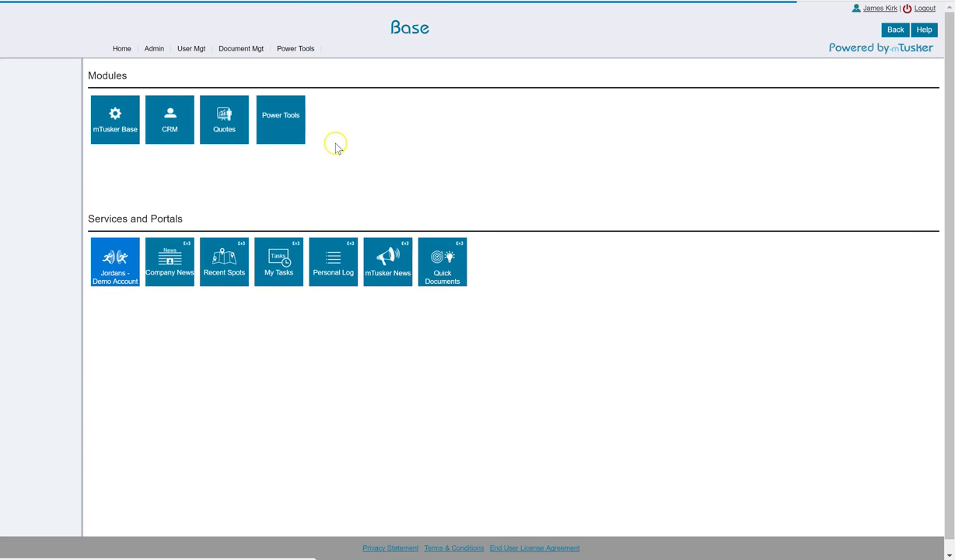
Step: Open the CRM accounts and check the Primary Sales Person of the listed accounts against the Level One rule
left_click(185, 102)
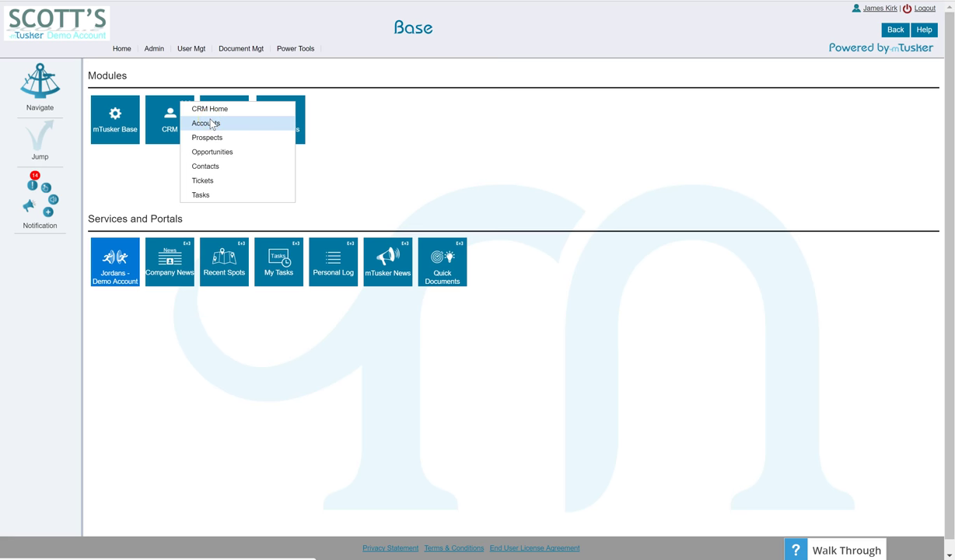
left_click(206, 123)
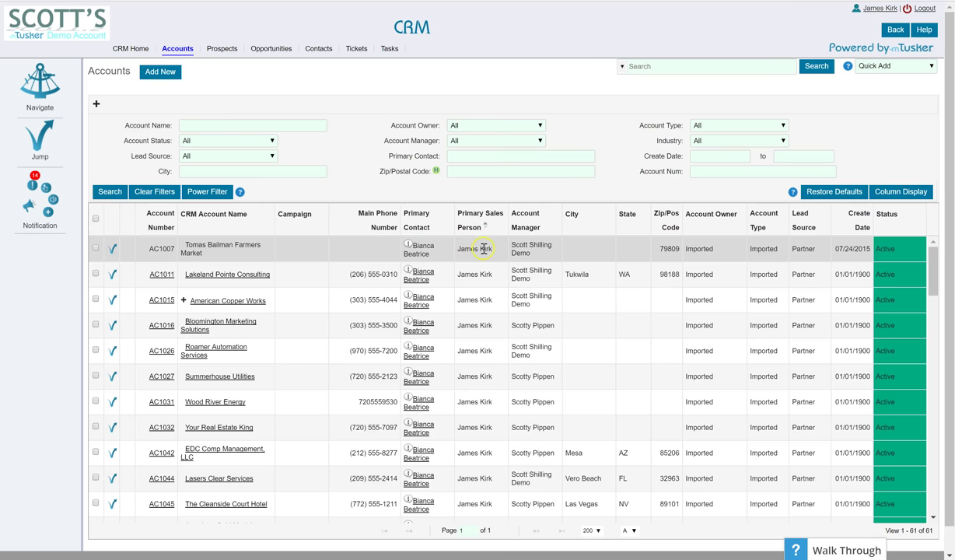
scroll(477, 273, "down", 3)
scroll(474, 281, "down", 2)
scroll(474, 285, "down", 8)
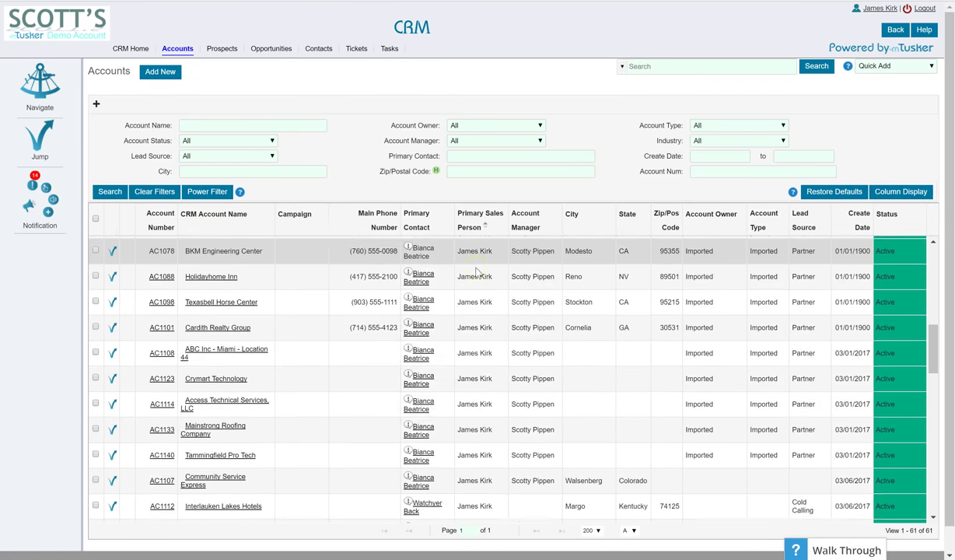
scroll(477, 271, "down", 6)
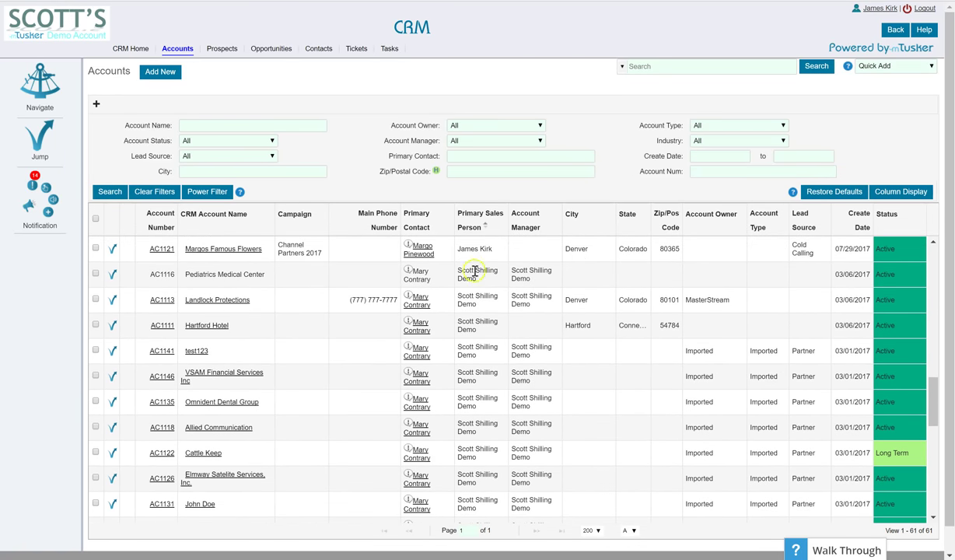
Step: Check the Primary Contact of the accounts assigned to another sales person, through the end of the list
mouse_move(406, 297)
scroll(412, 291, "down", 1)
scroll(412, 292, "down", 2)
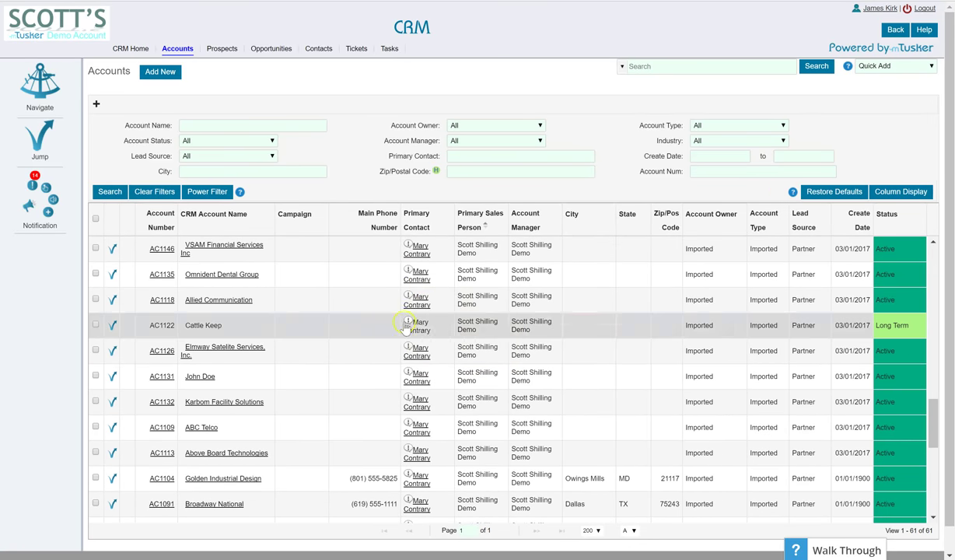
mouse_move(405, 324)
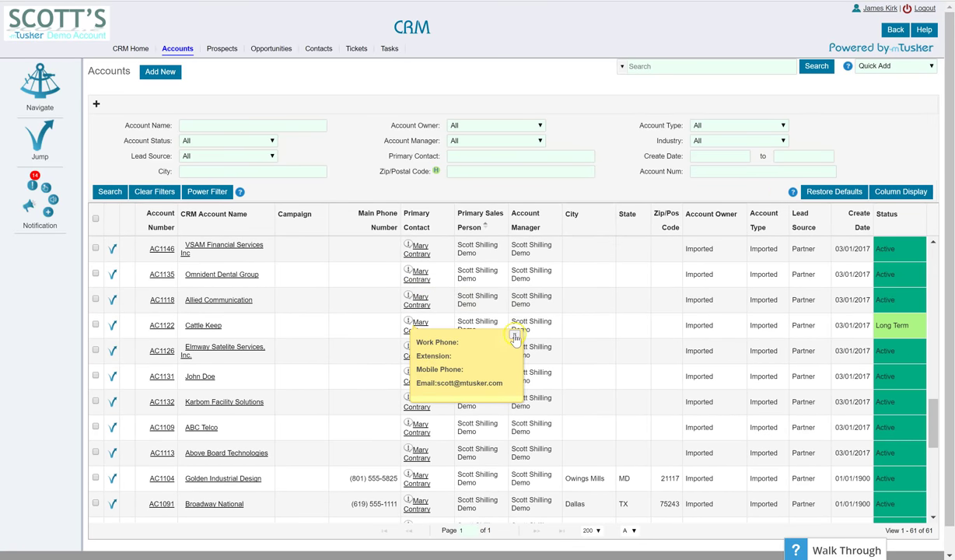
scroll(464, 397, "down", 1)
scroll(463, 398, "down", 10)
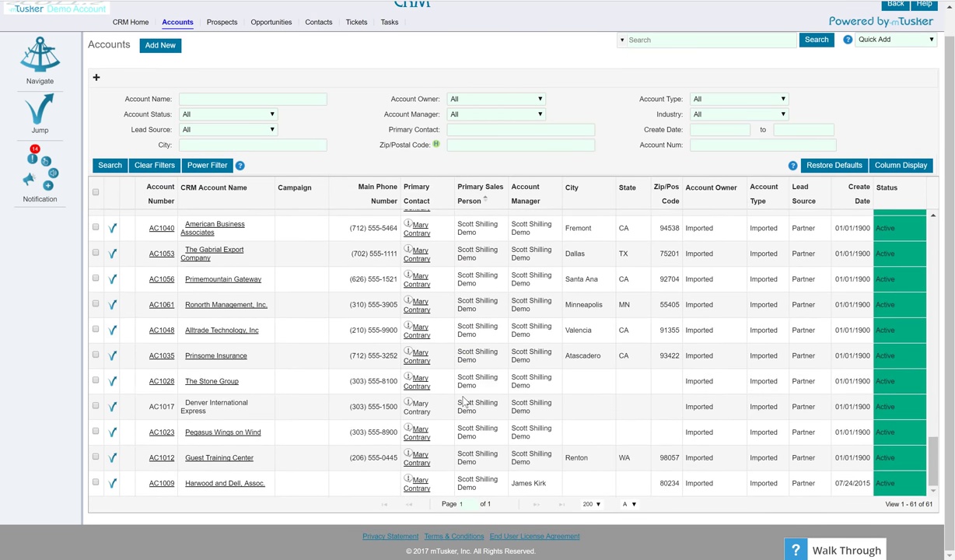
scroll(465, 401, "up", 15)
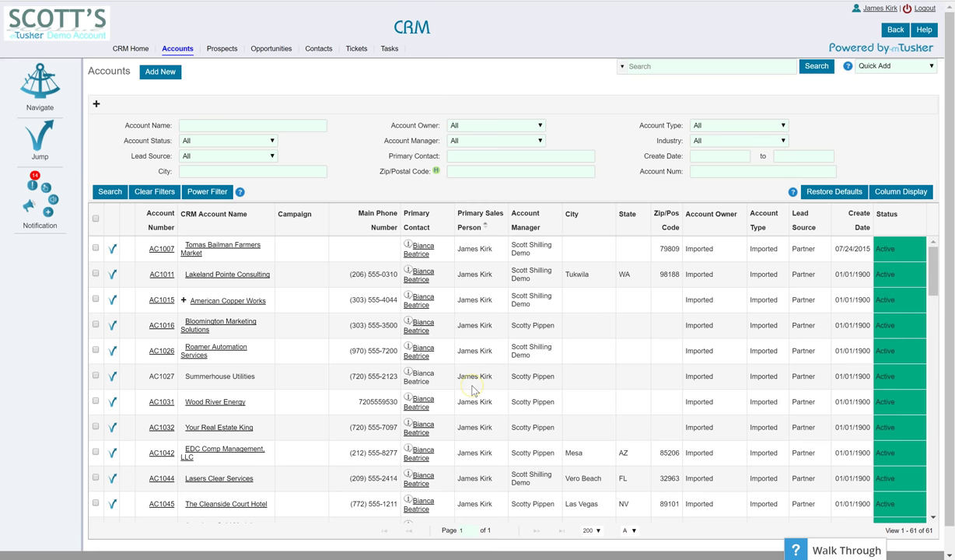